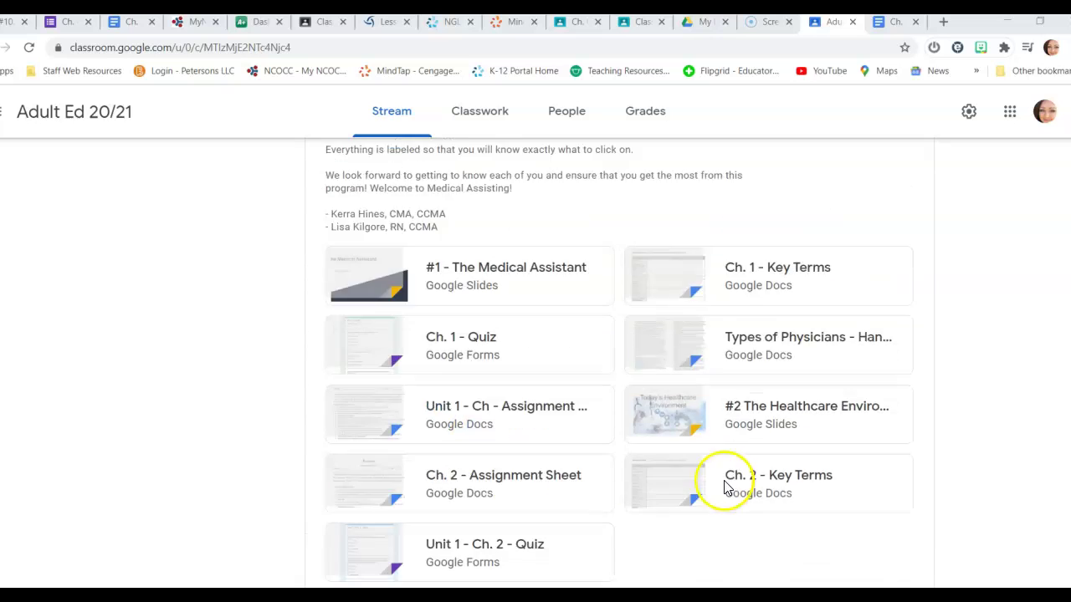
- Examine the Introduction to Medical Assisting post in Adult Ed 20/21 and the teacher and student views of the test class
{"action": "scroll", "coordinate": [810, 393], "scroll_direction": "down", "scroll_amount": 2}
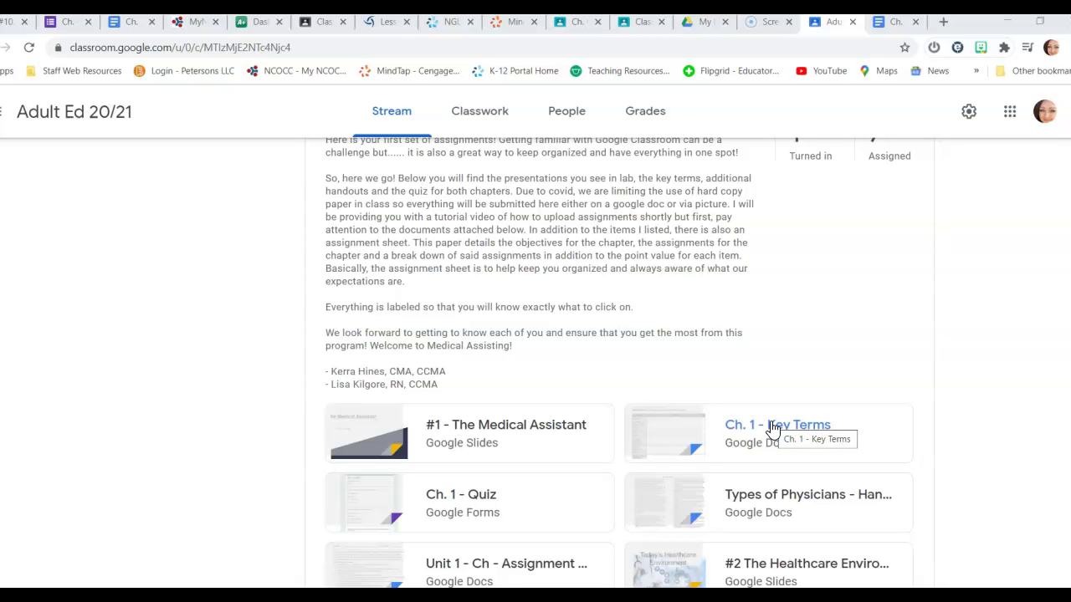
{"action": "left_click", "coordinate": [636, 22]}
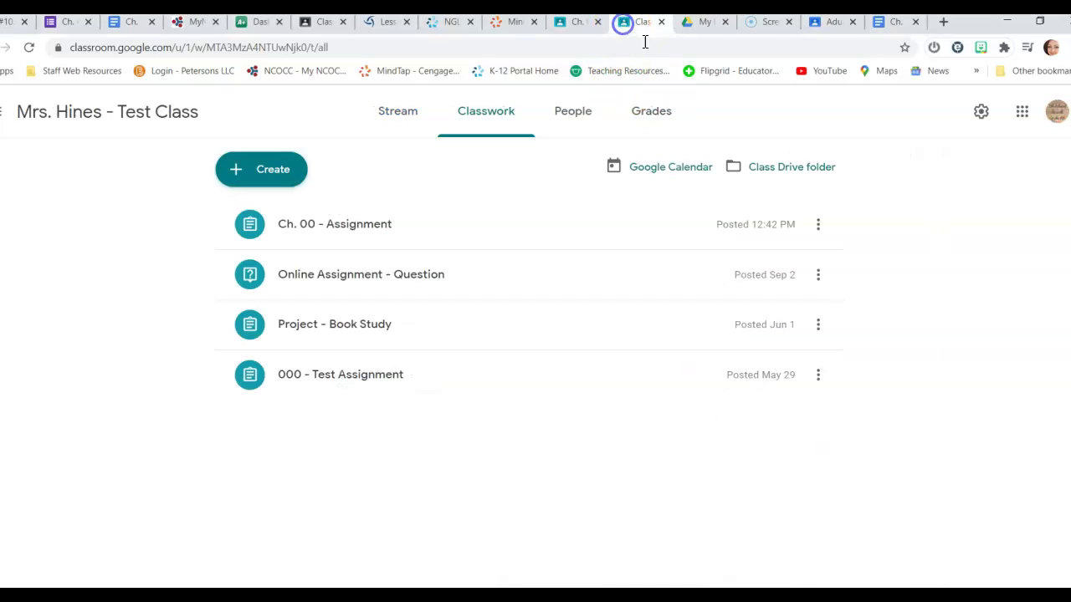
{"action": "left_click", "coordinate": [407, 113]}
{"action": "left_click", "coordinate": [574, 21]}
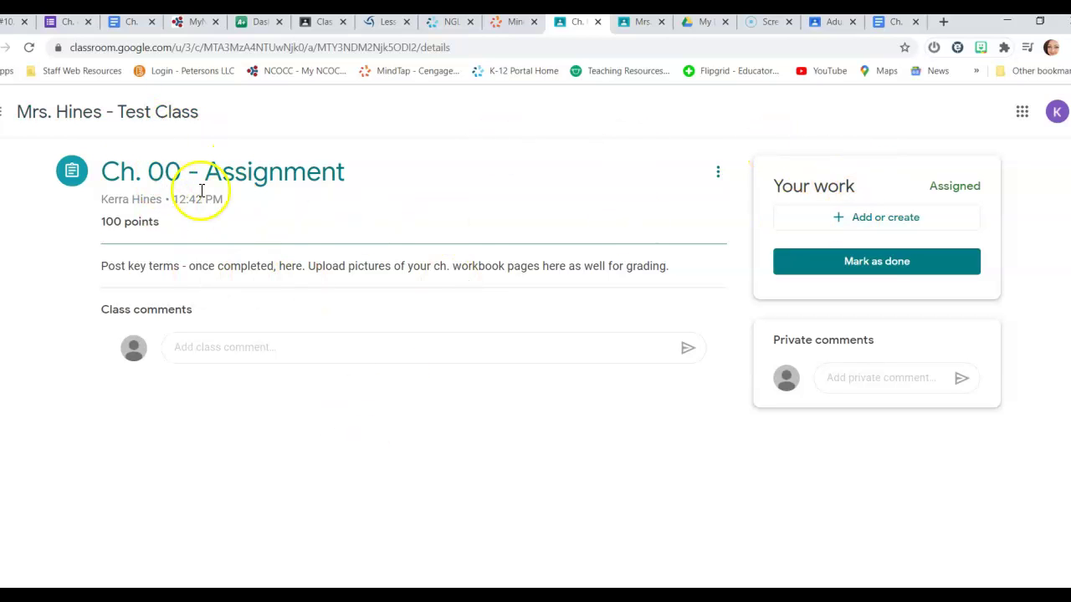
{"action": "left_click", "coordinate": [19, 119]}
{"action": "scroll", "coordinate": [623, 389], "scroll_direction": "down", "scroll_amount": 1}
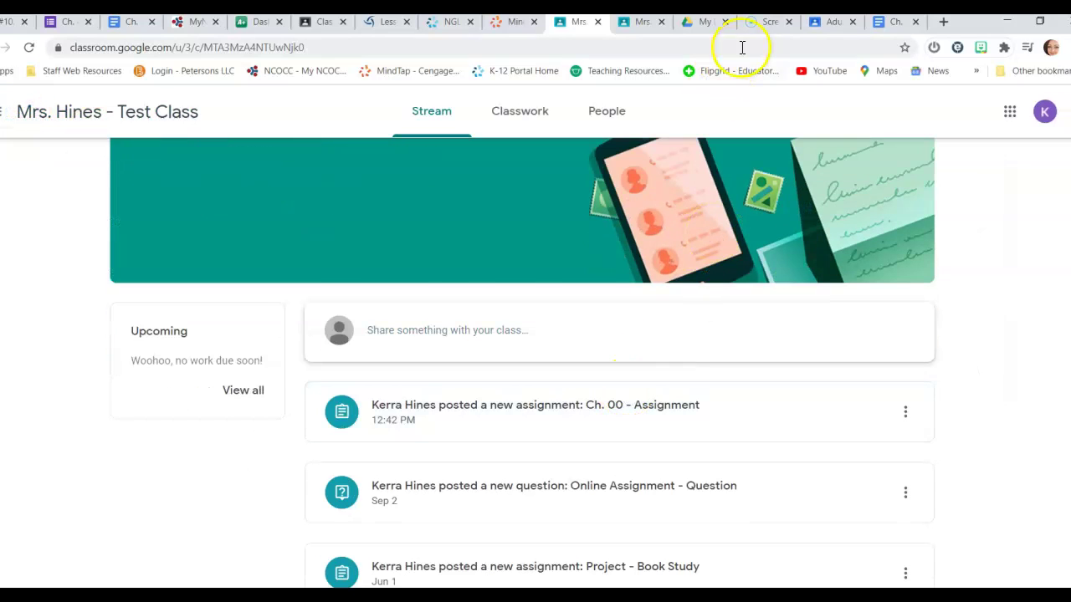
{"action": "left_click", "coordinate": [815, 21]}
{"action": "scroll", "coordinate": [769, 352], "scroll_direction": "up", "scroll_amount": 2}
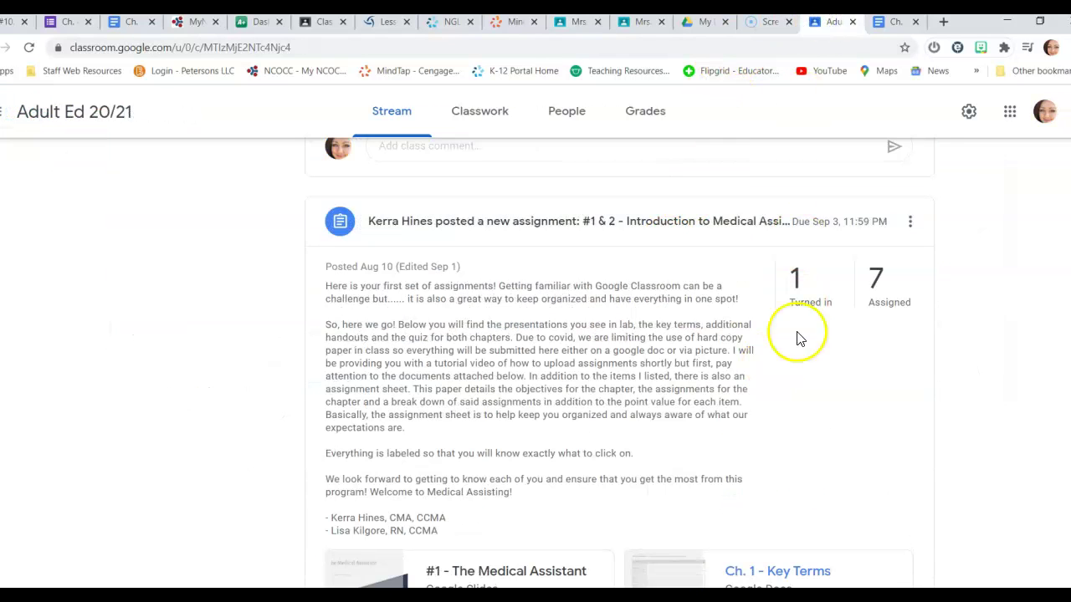
- Open "Ch. 00 - Assignment" from the stream of the student view of the test class
{"action": "left_click", "coordinate": [591, 26]}
{"action": "left_click", "coordinate": [616, 410]}
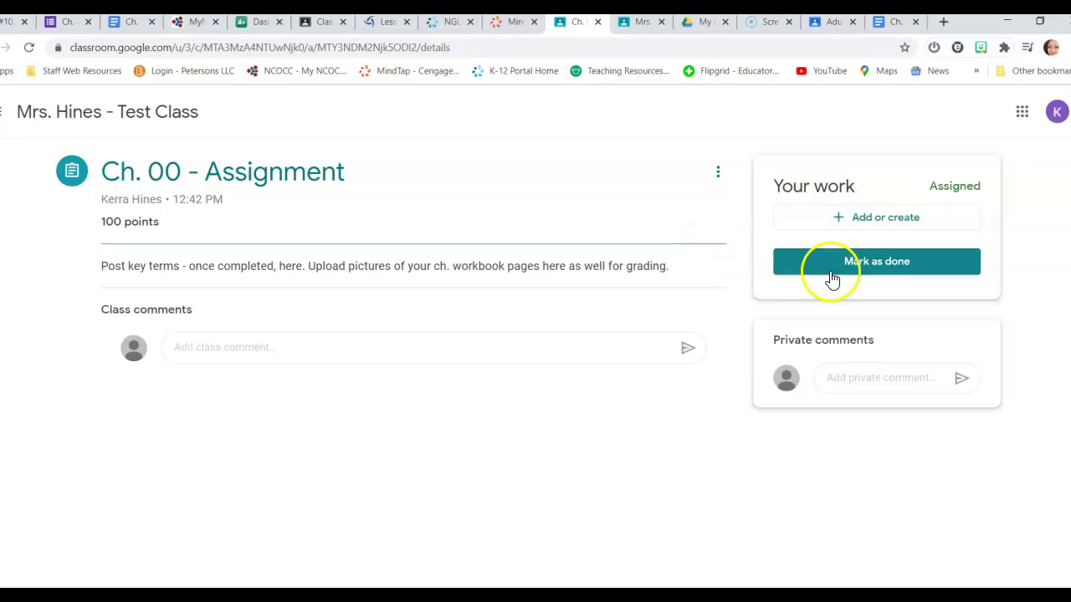
{"action": "left_click", "coordinate": [151, 114]}
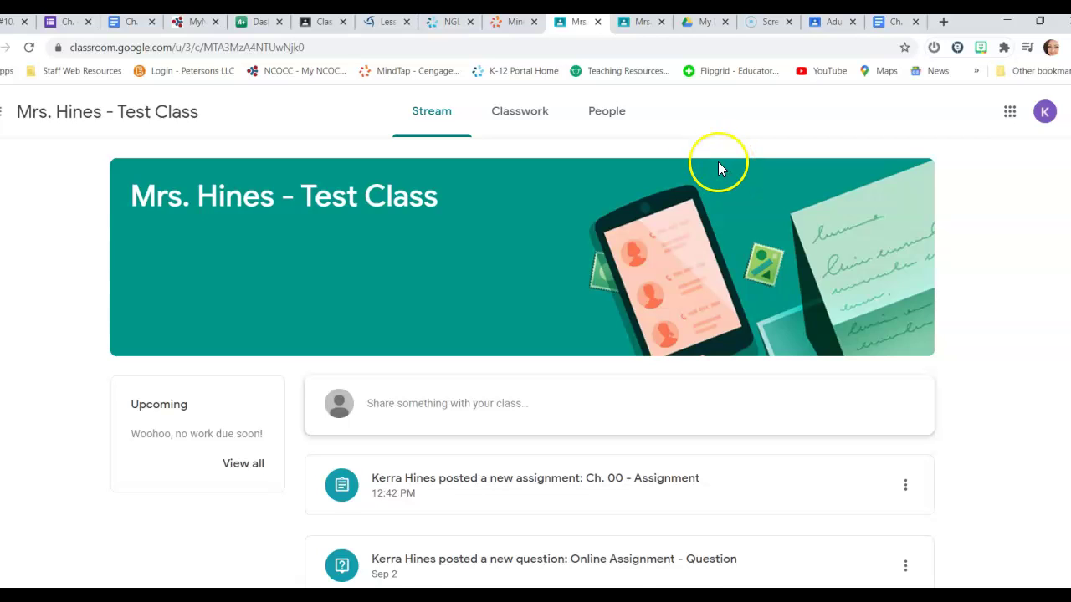
{"action": "scroll", "coordinate": [715, 251], "scroll_direction": "down", "scroll_amount": 2}
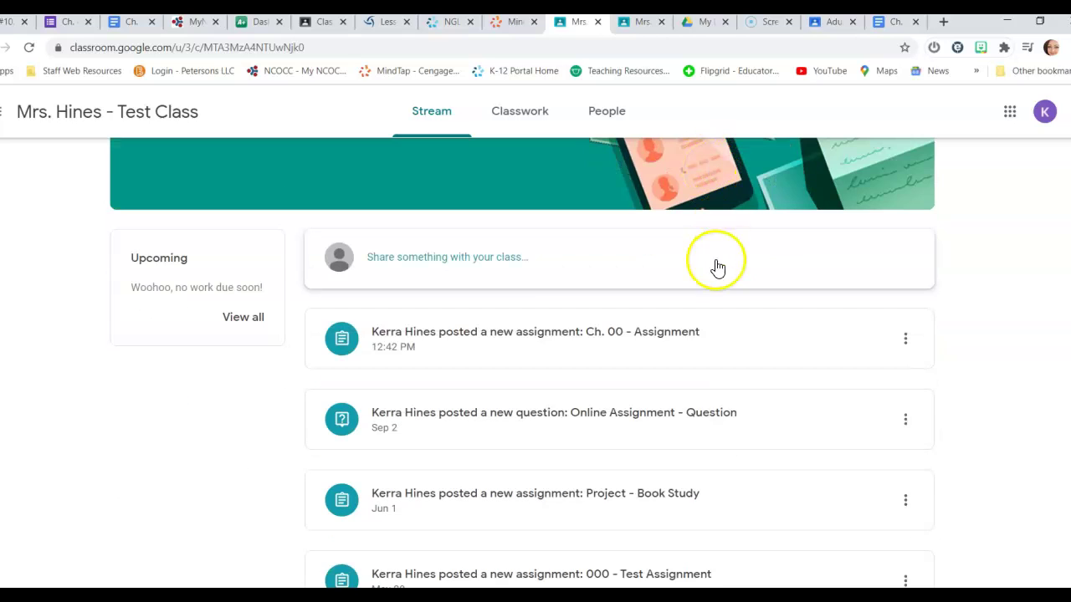
{"action": "left_click", "coordinate": [583, 346]}
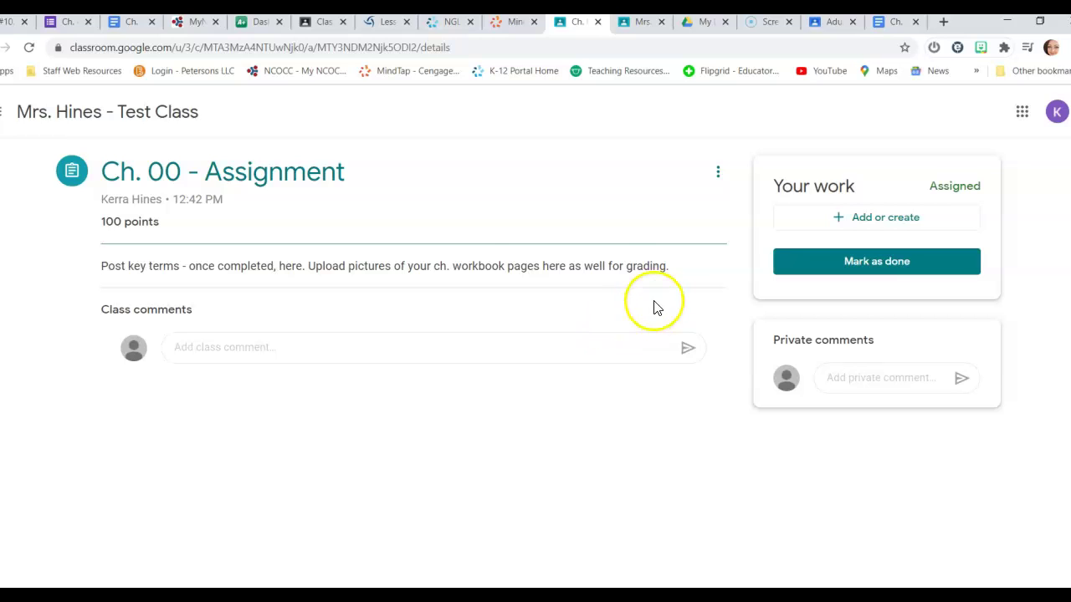
- Attach the Killer Nurse - Book Study presentation from Google Drive to the Ch. 00 assignment
{"action": "left_click", "coordinate": [833, 224]}
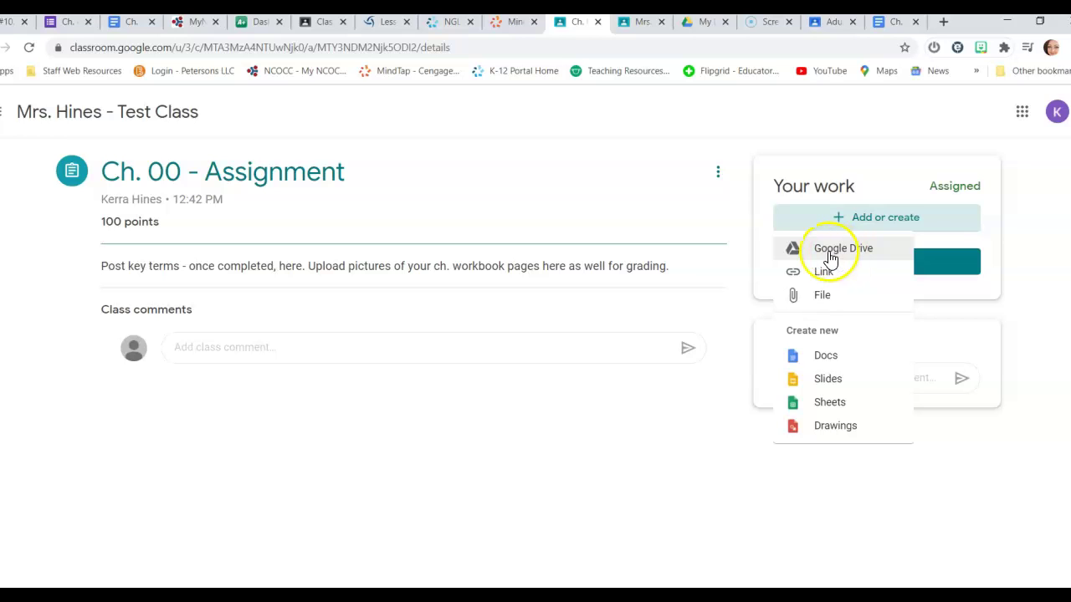
{"action": "left_click", "coordinate": [837, 251]}
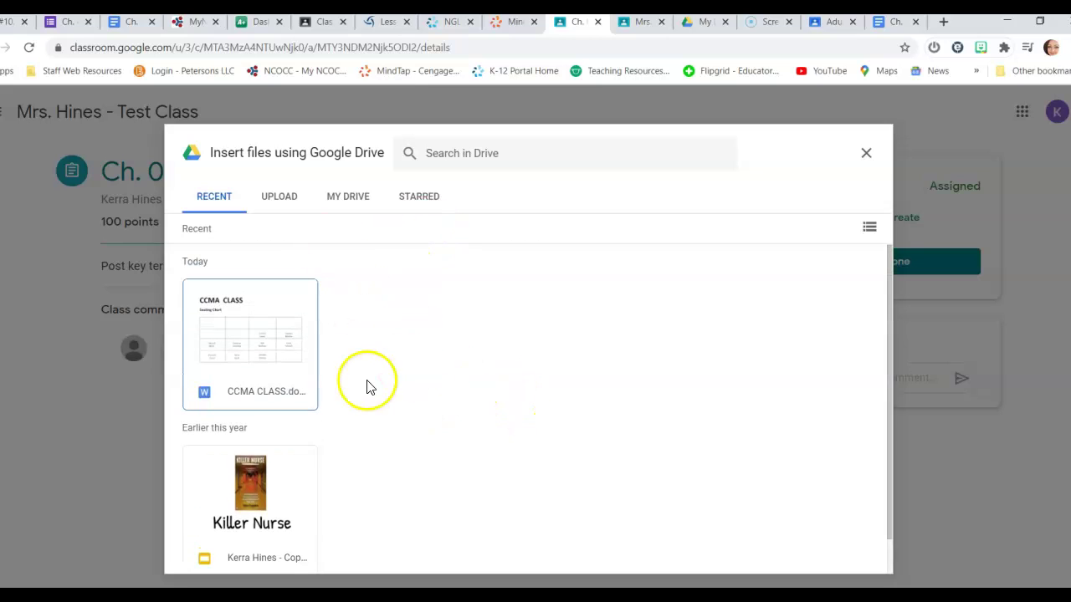
{"action": "scroll", "coordinate": [364, 393], "scroll_direction": "down", "scroll_amount": 1}
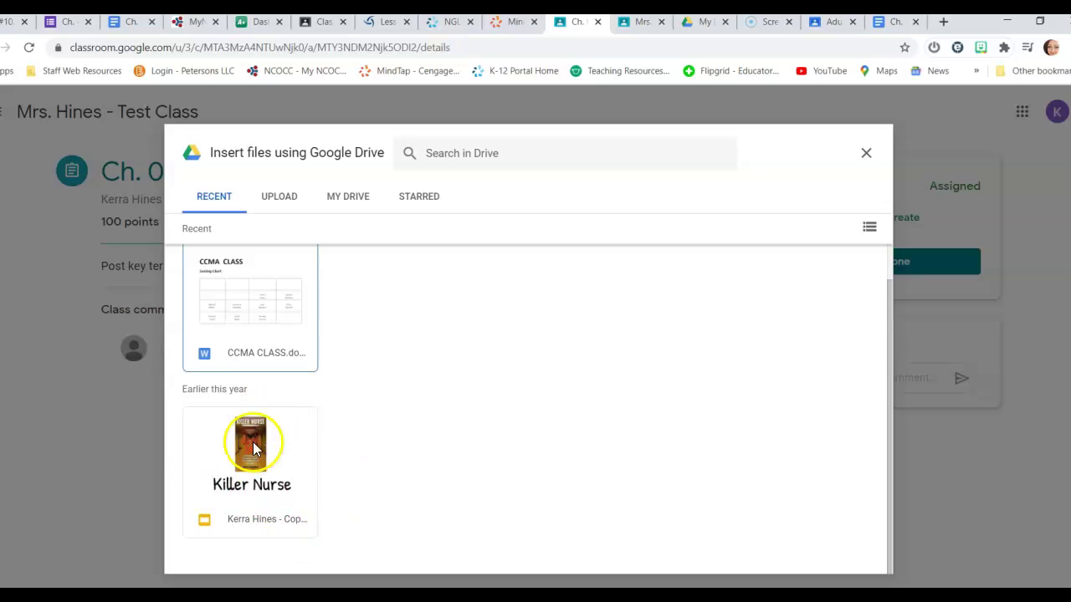
{"action": "left_click", "coordinate": [272, 460]}
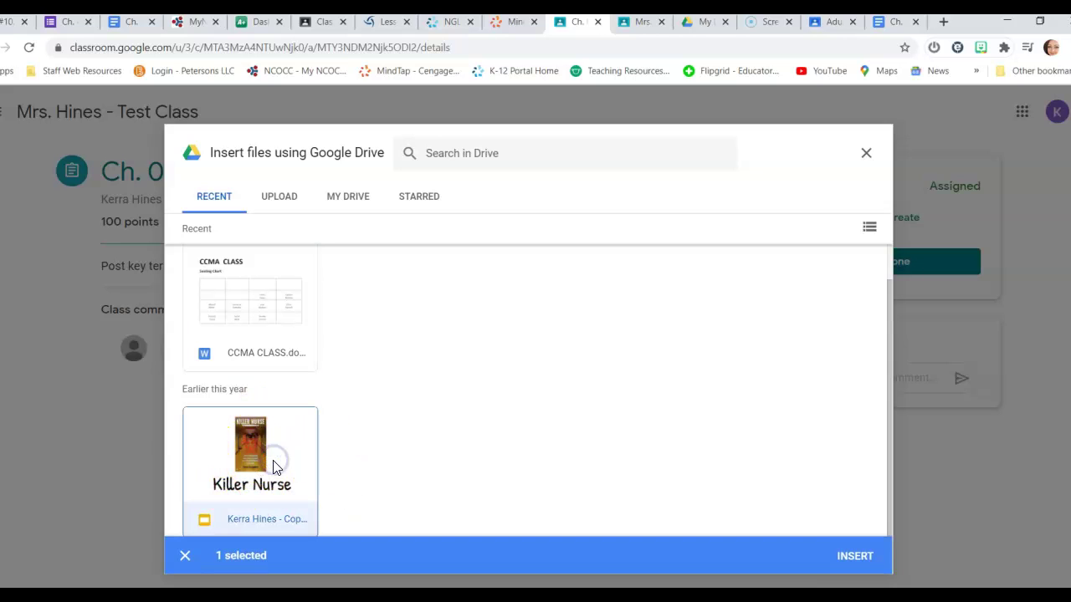
{"action": "left_click", "coordinate": [854, 561]}
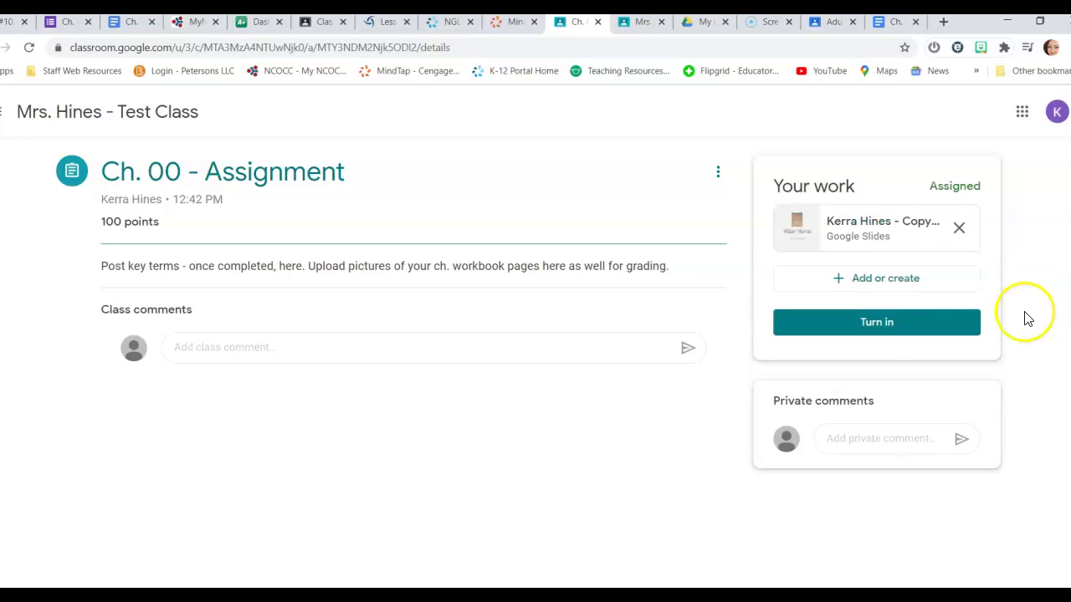
- Turn in the Ch. 00 assignment with its attached presentation, and unsubmit it again
{"action": "left_click", "coordinate": [886, 324]}
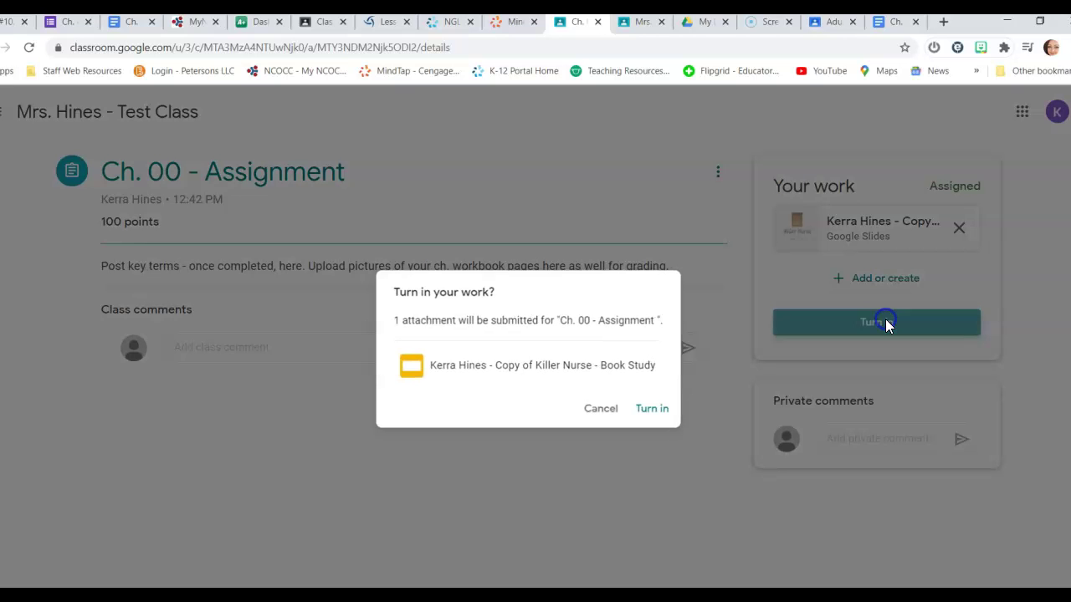
{"action": "left_click", "coordinate": [646, 409]}
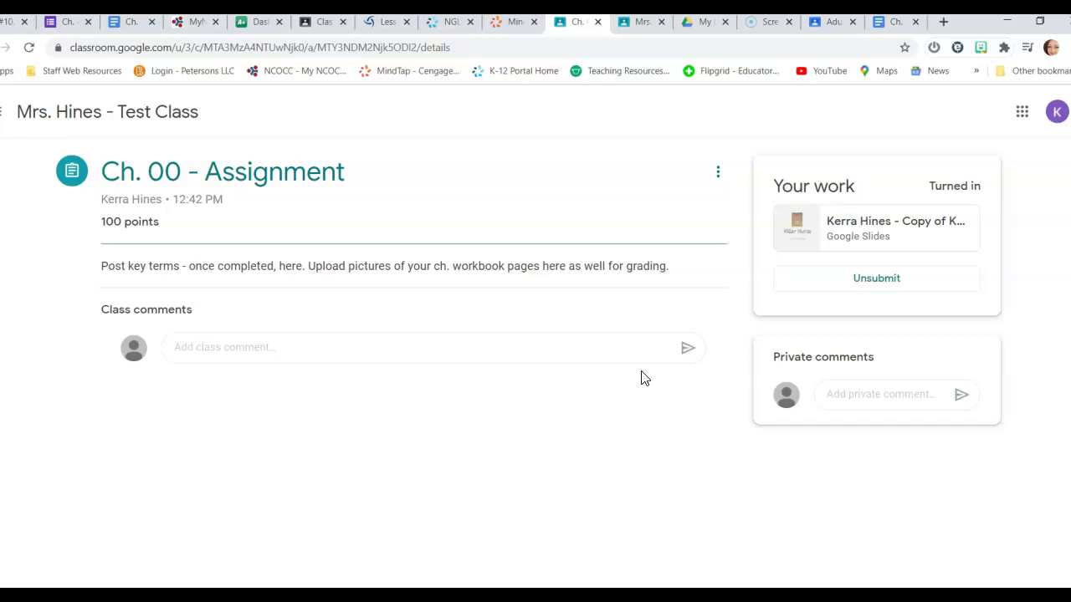
{"action": "left_click", "coordinate": [875, 284]}
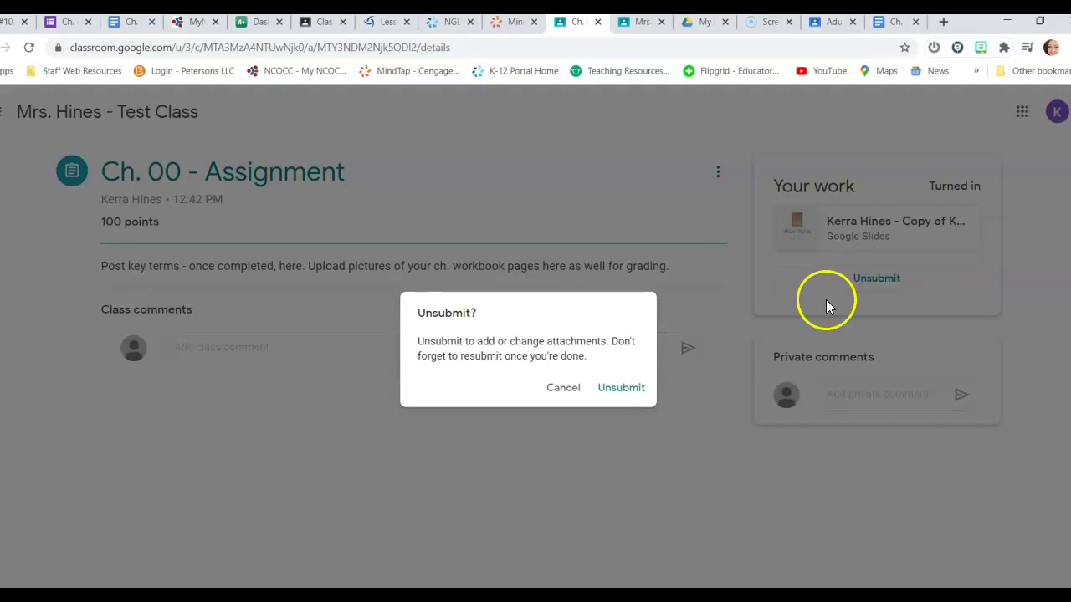
{"action": "left_click", "coordinate": [613, 391]}
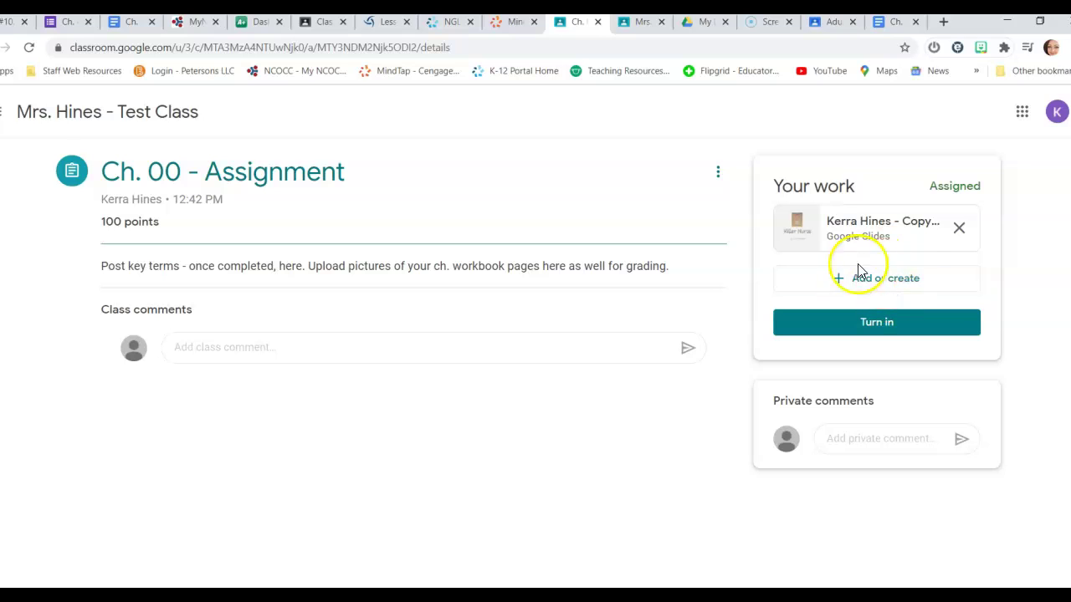
- Examine the Google Drive, file and link options for adding work to the Ch. 00 assignment, without attaching anything
{"action": "left_click", "coordinate": [869, 282]}
{"action": "left_click", "coordinate": [816, 308]}
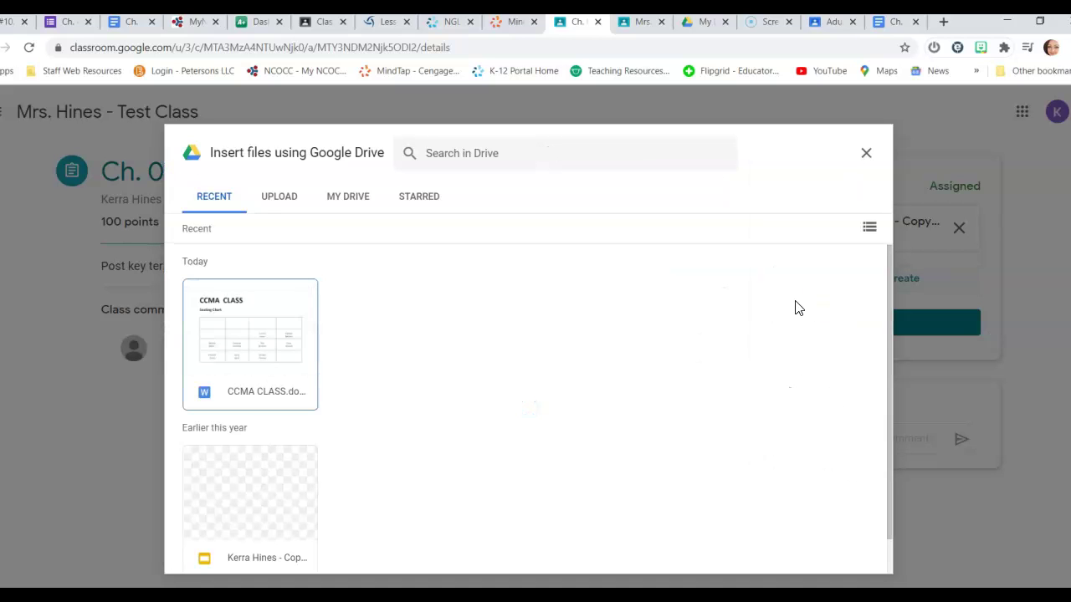
{"action": "left_click", "coordinate": [866, 154]}
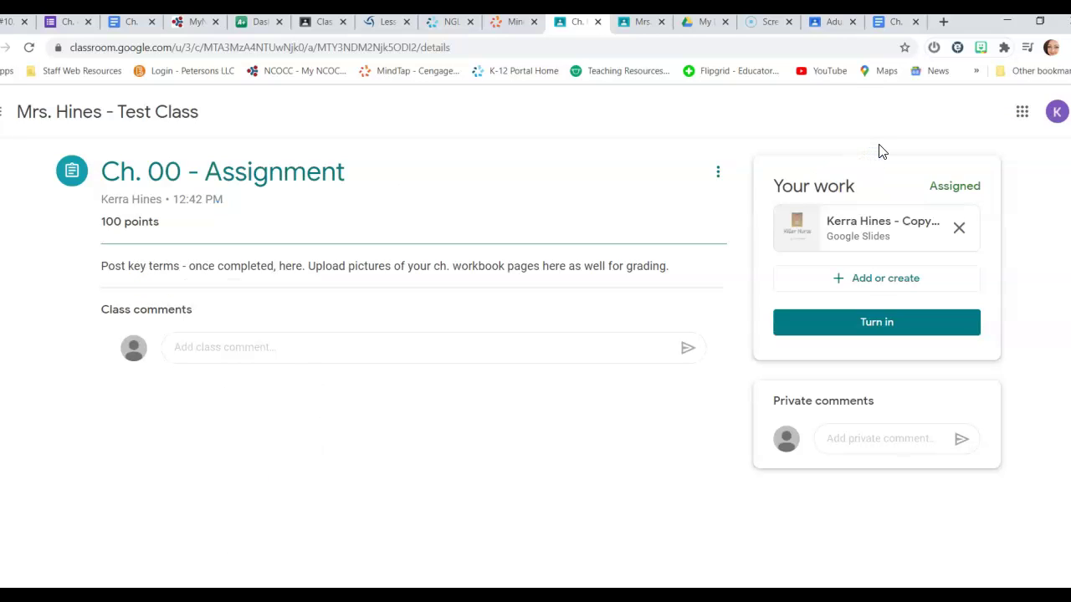
{"action": "left_click", "coordinate": [890, 281]}
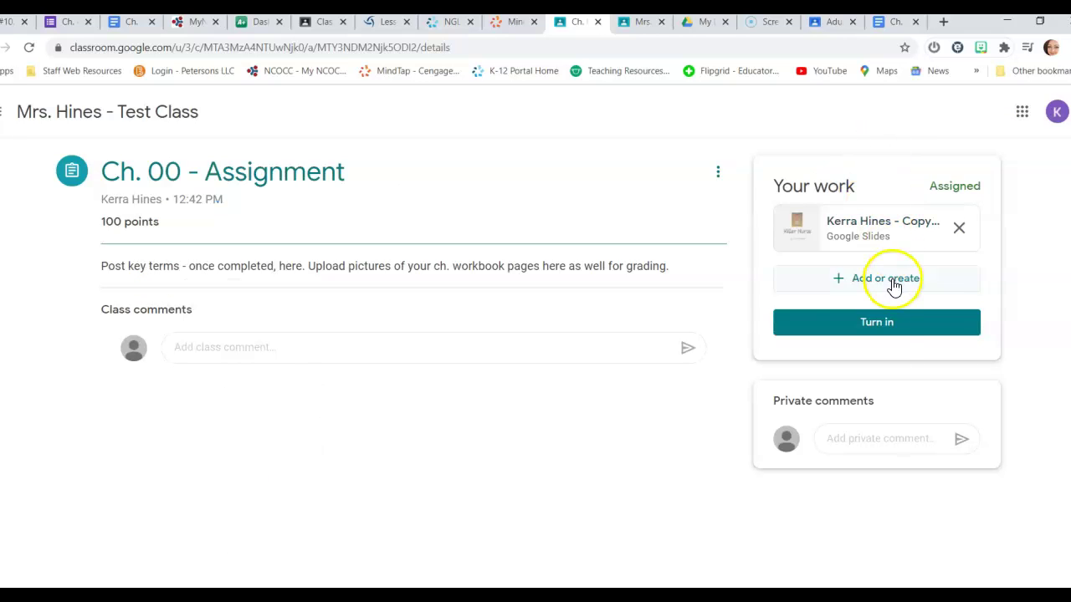
{"action": "left_click", "coordinate": [838, 367]}
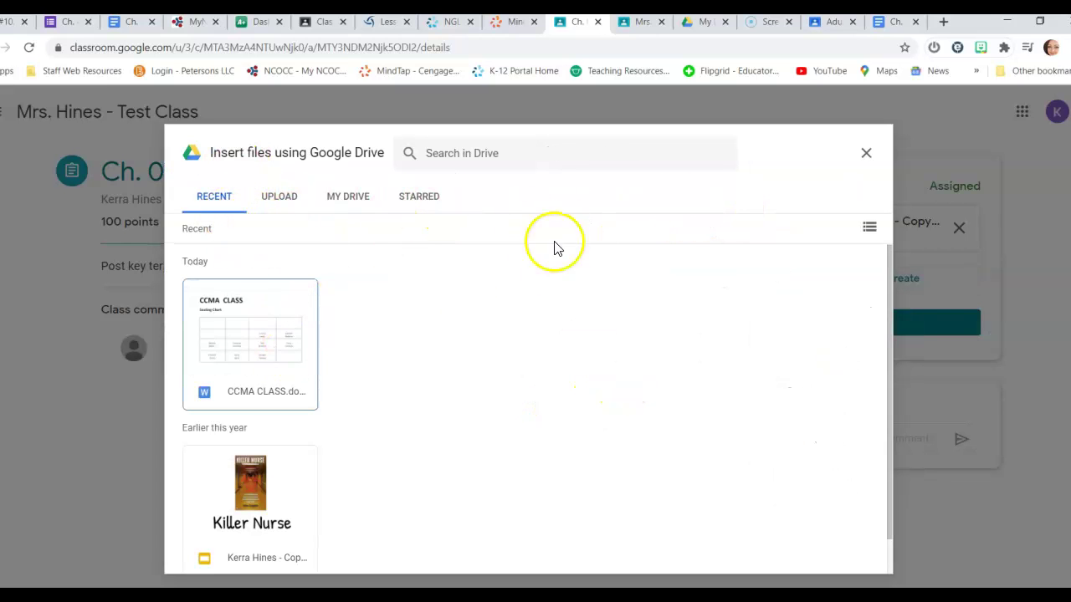
{"action": "scroll", "coordinate": [399, 390], "scroll_direction": "down", "scroll_amount": 1}
{"action": "scroll", "coordinate": [384, 399], "scroll_direction": "up", "scroll_amount": 1}
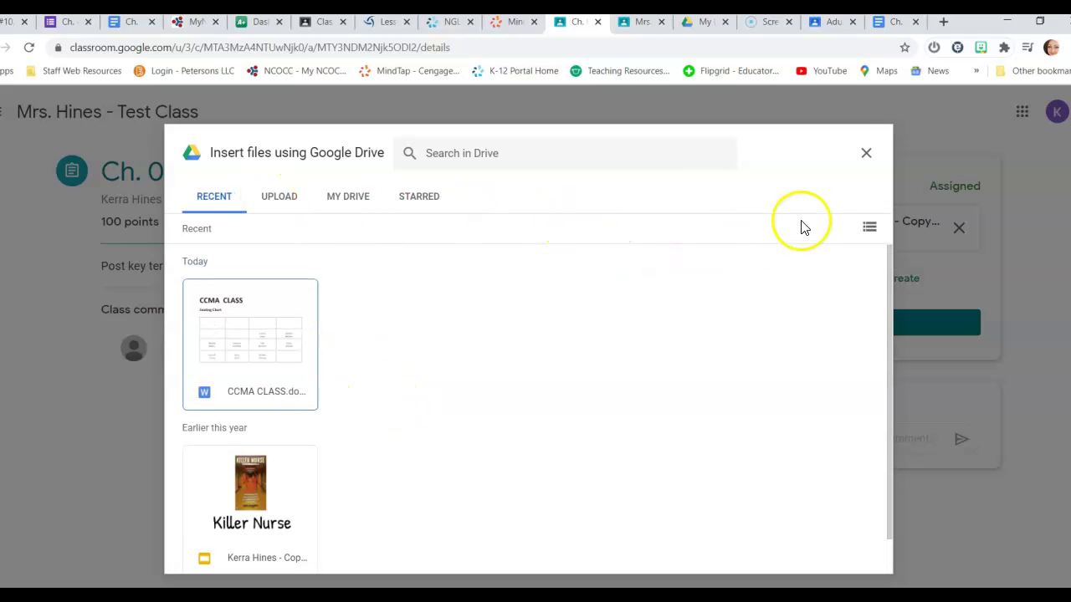
{"action": "left_click", "coordinate": [866, 154]}
{"action": "left_click", "coordinate": [853, 283]}
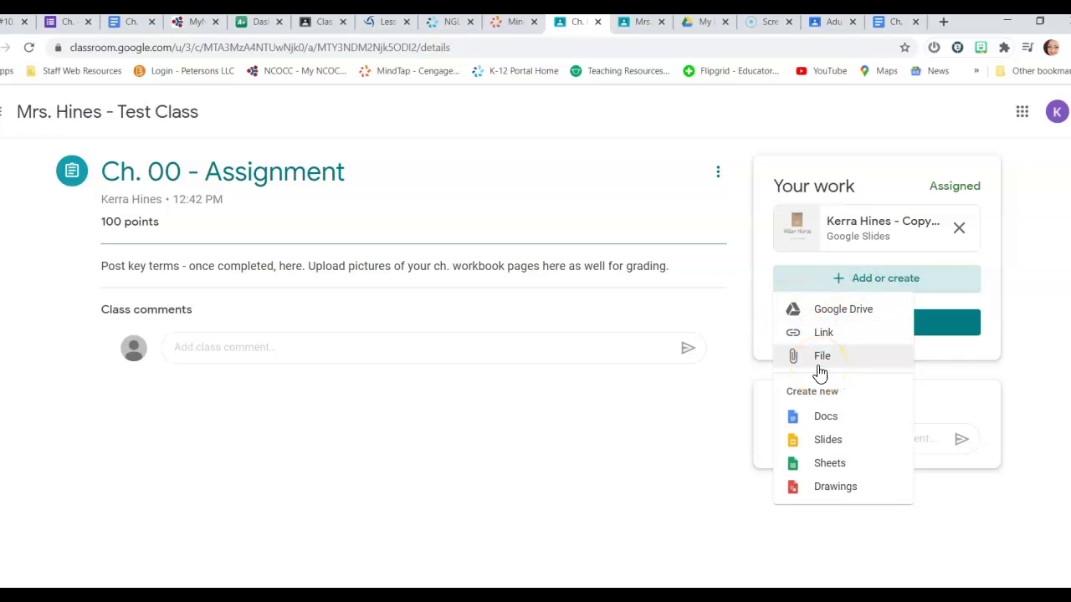
{"action": "left_click", "coordinate": [818, 334]}
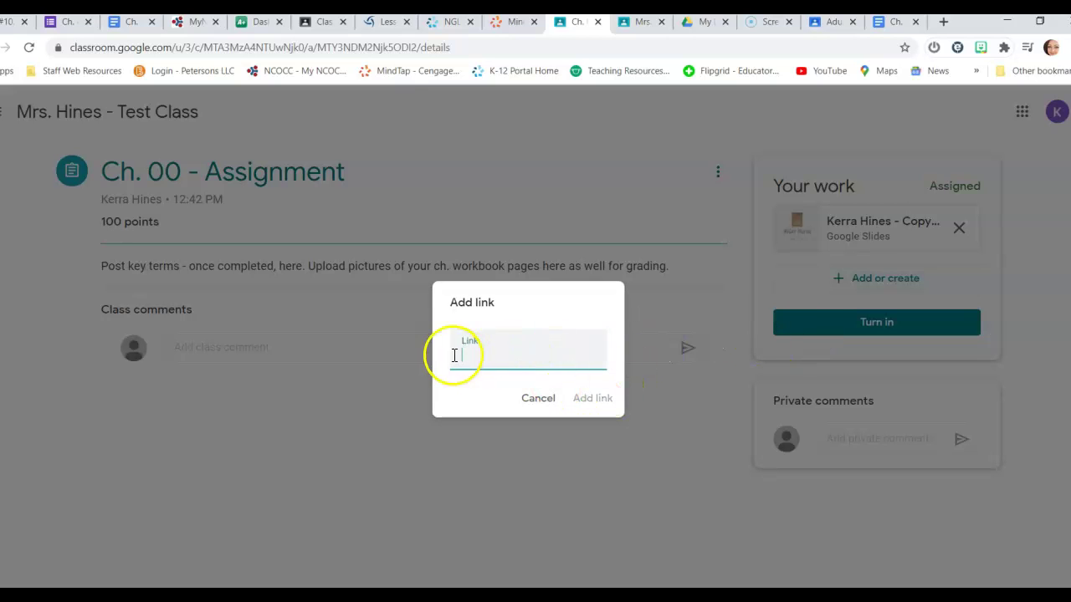
{"action": "left_click", "coordinate": [540, 402]}
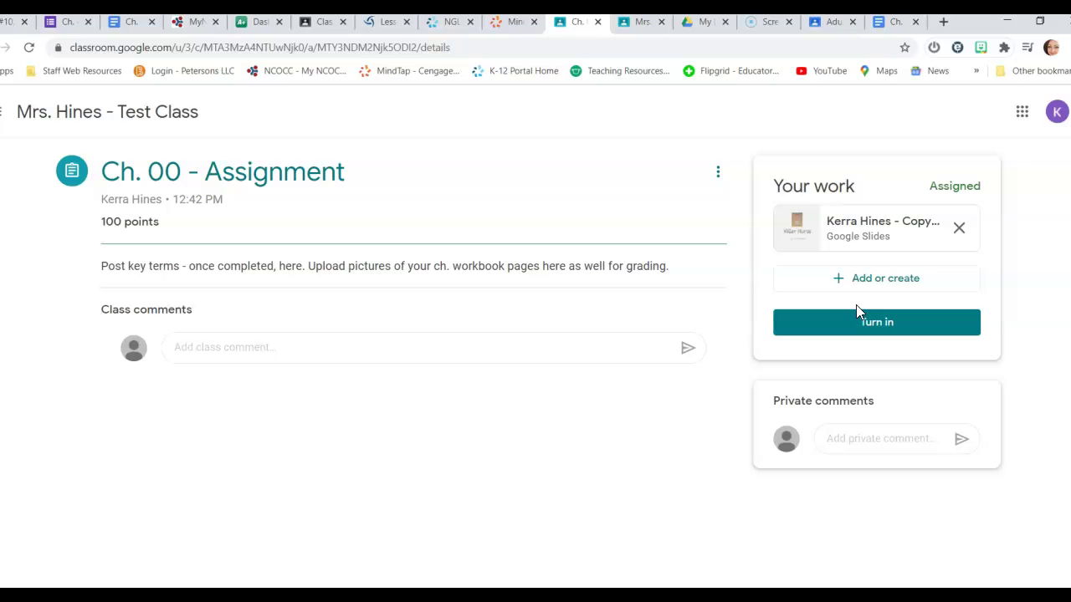
{"action": "left_click", "coordinate": [942, 22]}
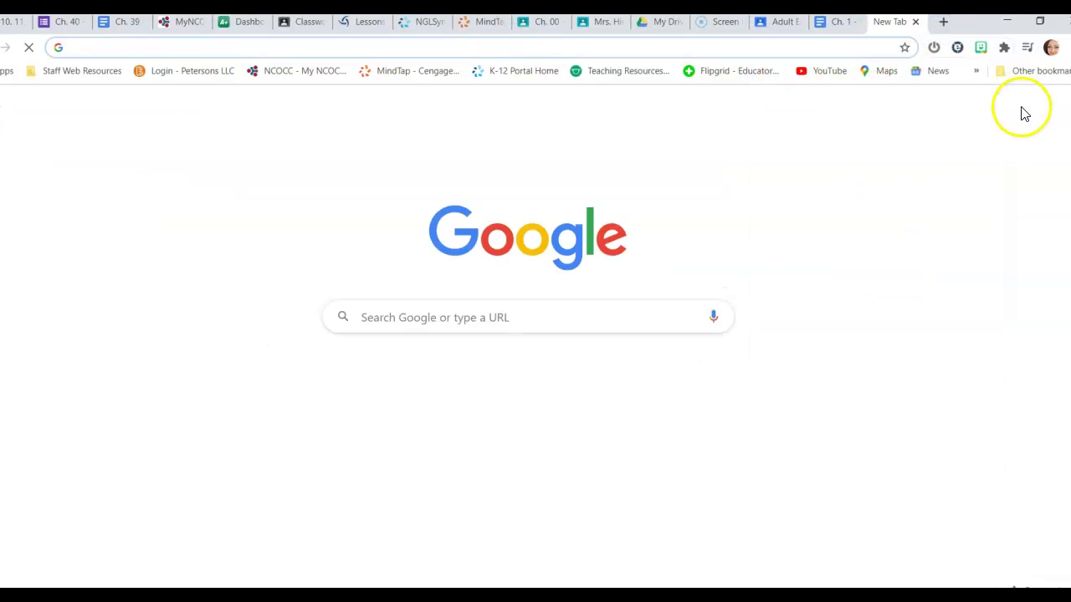
{"action": "left_click", "coordinate": [915, 22]}
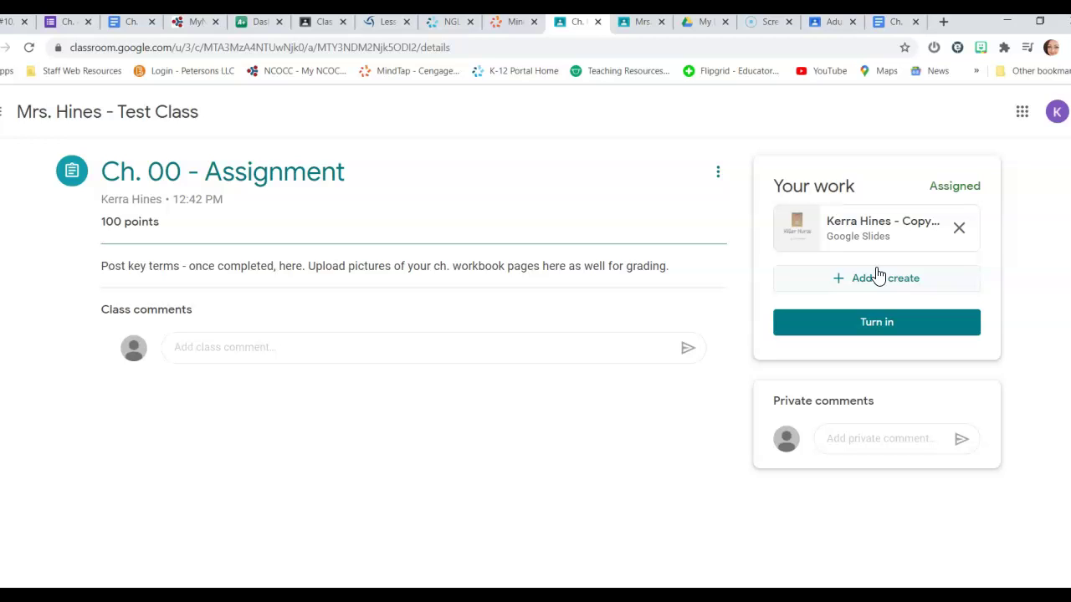
{"action": "left_click", "coordinate": [1025, 231]}
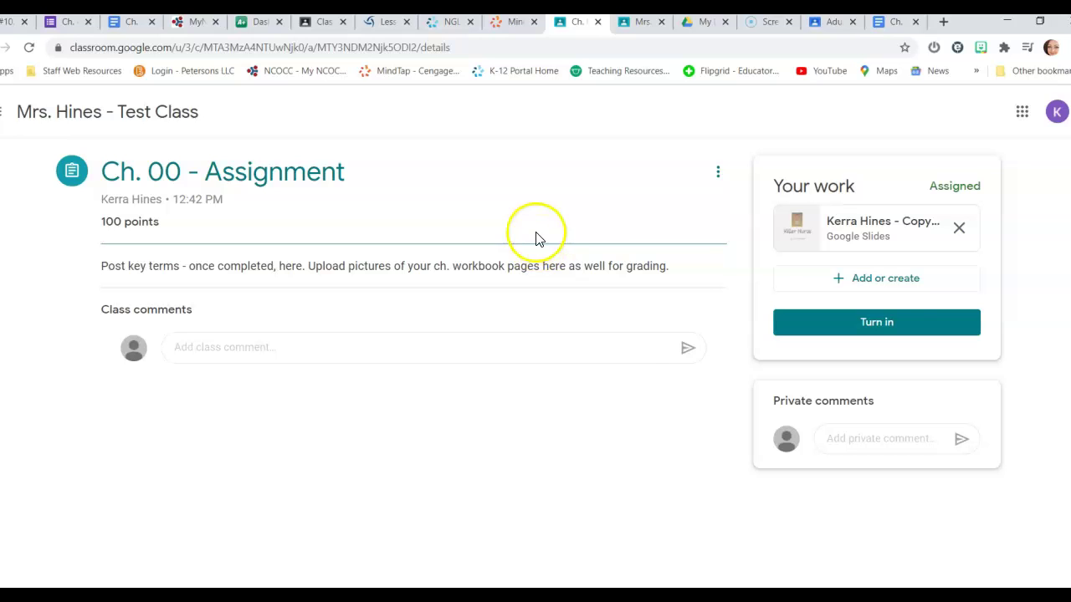
{"action": "left_click", "coordinate": [907, 287]}
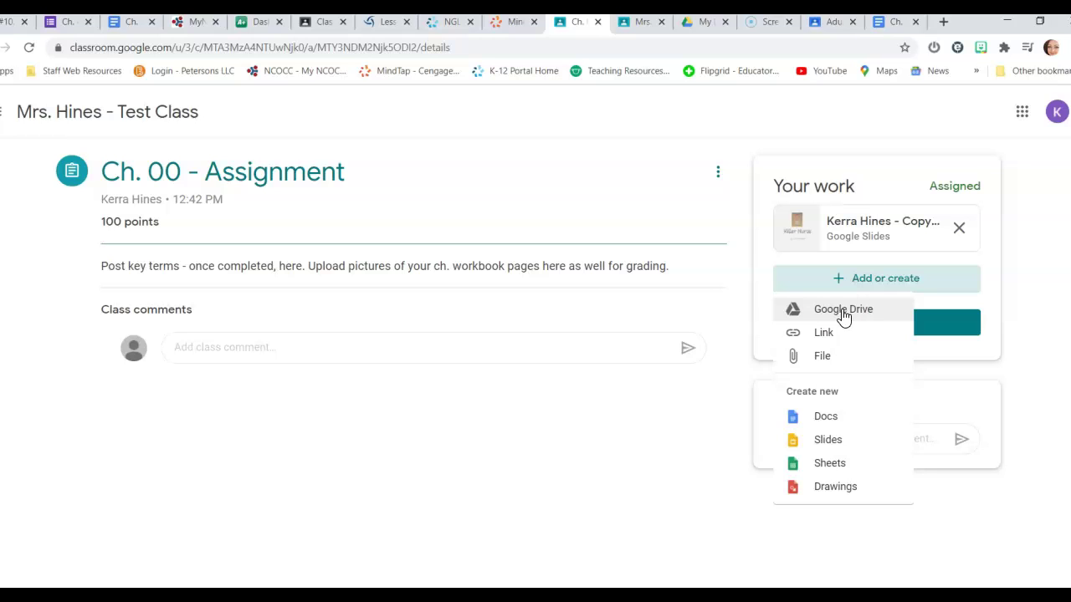
{"action": "left_click", "coordinate": [631, 128]}
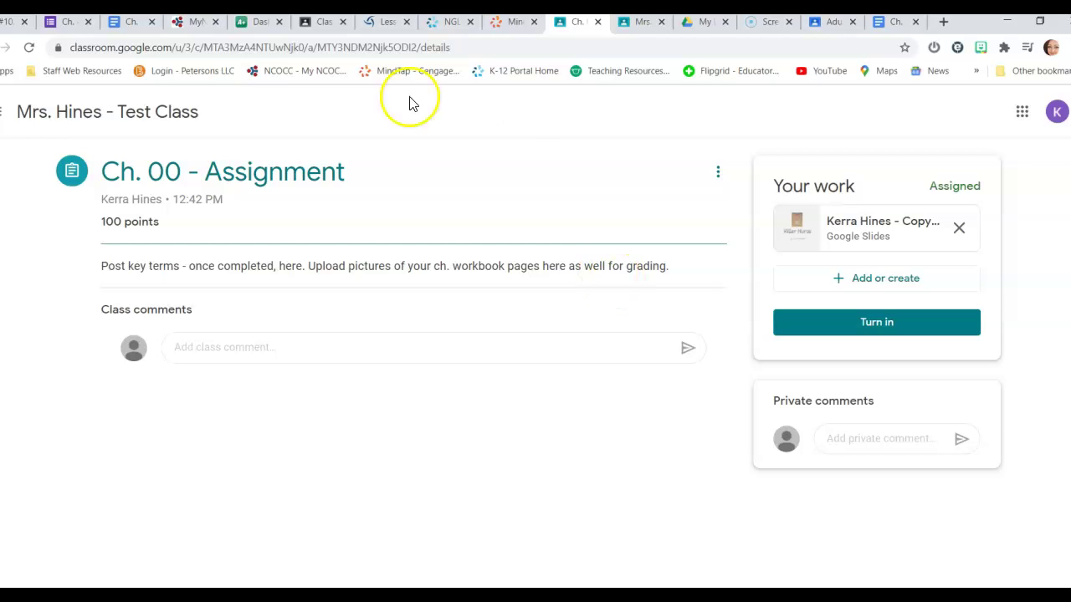
- Remove the attached Killer Nurse presentation from the Ch. 00 assignment and return to the test class stream
{"action": "left_click", "coordinate": [960, 236]}
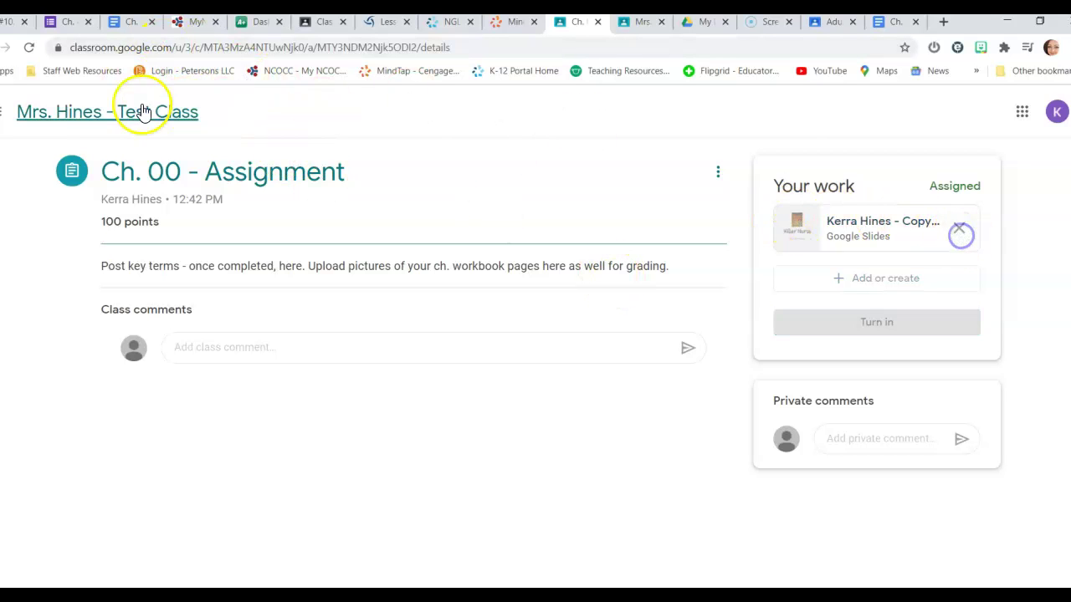
{"action": "left_click", "coordinate": [61, 120]}
- Open the instructions of the "#1 & 2 - Introduction to Medical Assisting" assignment in the Adult Ed 20/21 class
{"action": "left_click", "coordinate": [832, 21]}
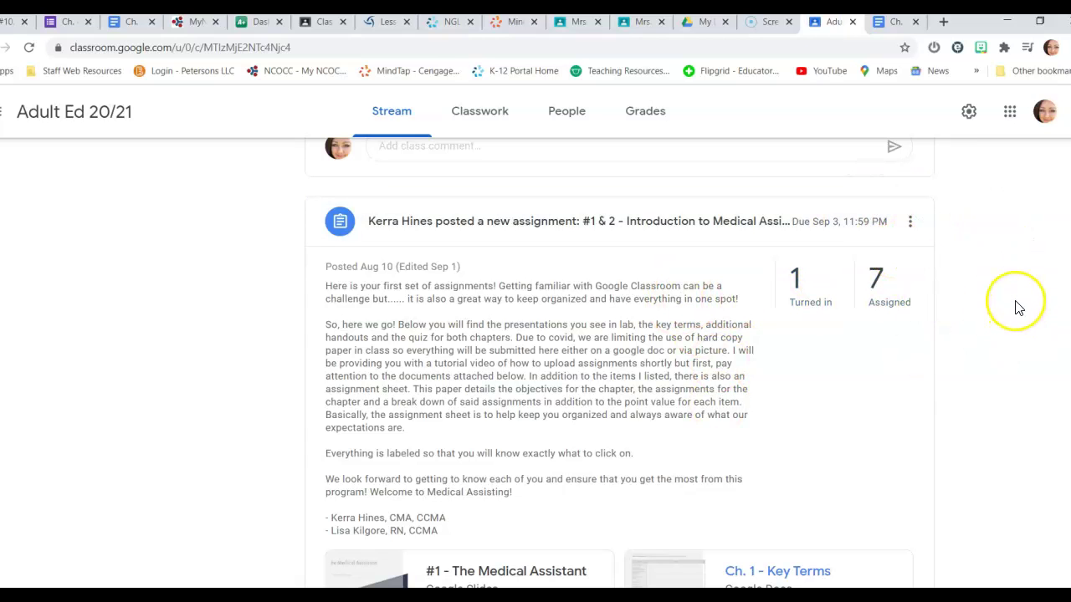
{"action": "scroll", "coordinate": [789, 239], "scroll_direction": "down", "scroll_amount": 1}
{"action": "scroll", "coordinate": [634, 310], "scroll_direction": "up", "scroll_amount": 3}
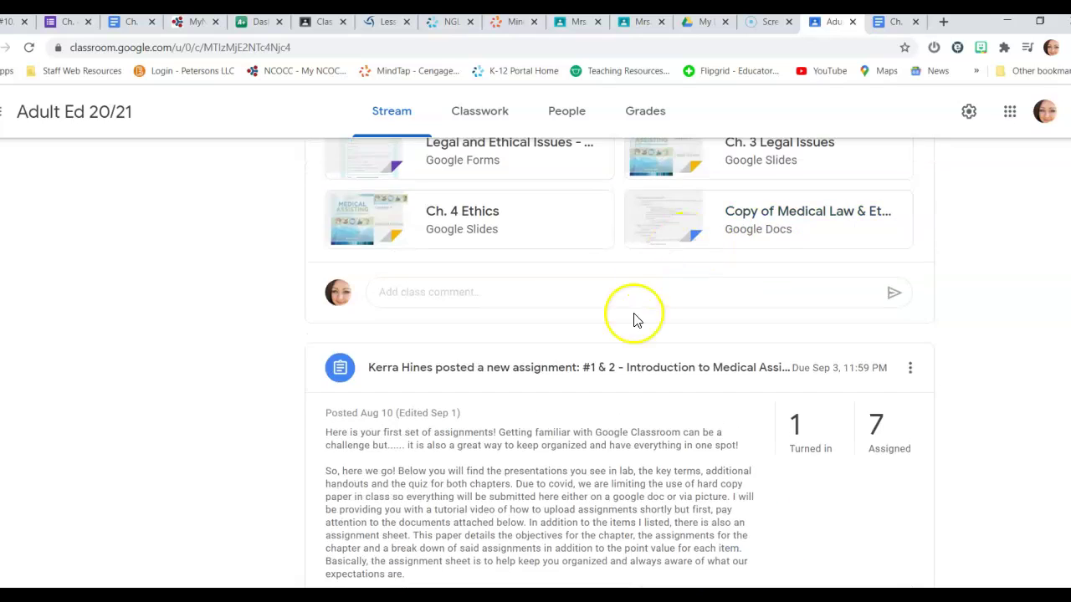
{"action": "left_click", "coordinate": [611, 375]}
{"action": "left_click", "coordinate": [495, 122]}
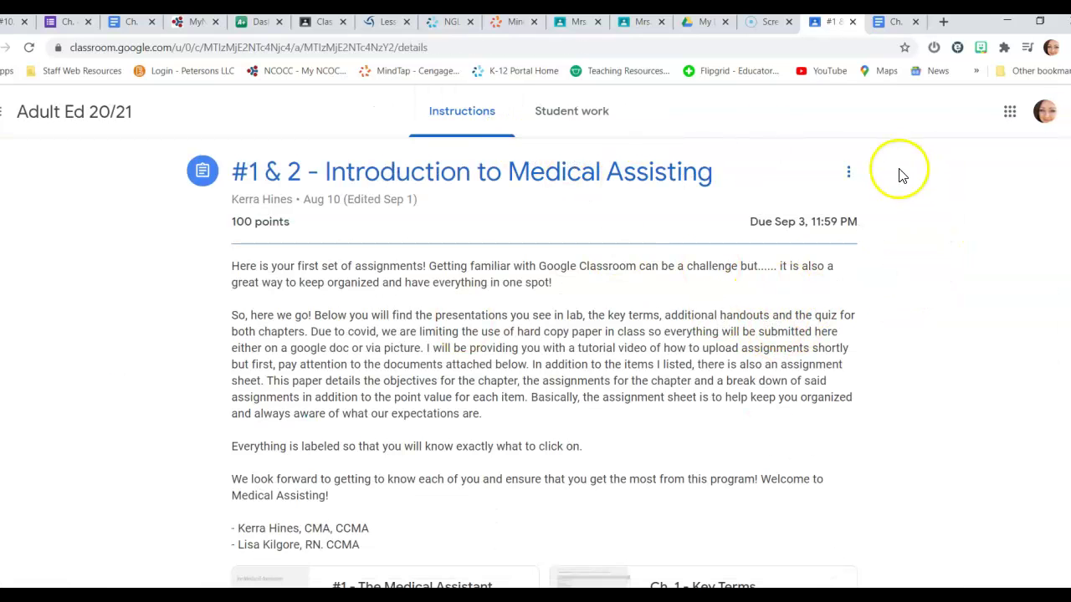
- Open the Ch. 00 assignment's details in the student view of the test class
{"action": "left_click", "coordinate": [602, 22]}
{"action": "left_click", "coordinate": [627, 23]}
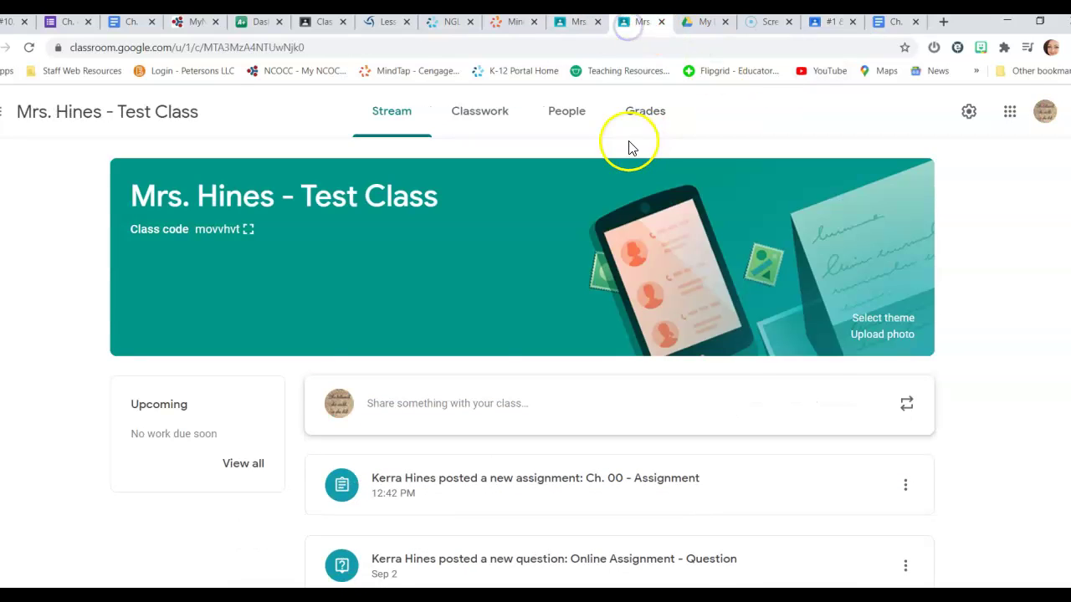
{"action": "left_click", "coordinate": [574, 25]}
{"action": "left_click", "coordinate": [509, 334]}
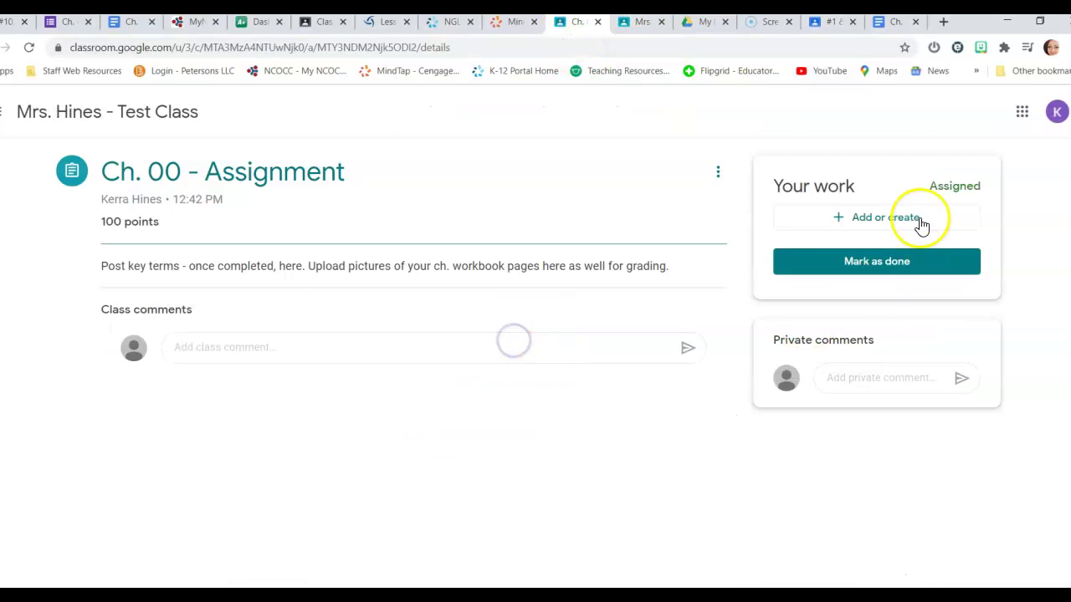
- Look over the materials attached to the "#1 & 2 - Introduction to Medical Assisting" assignment, such as Ch. 1 - Key Terms
{"action": "left_click", "coordinate": [821, 21]}
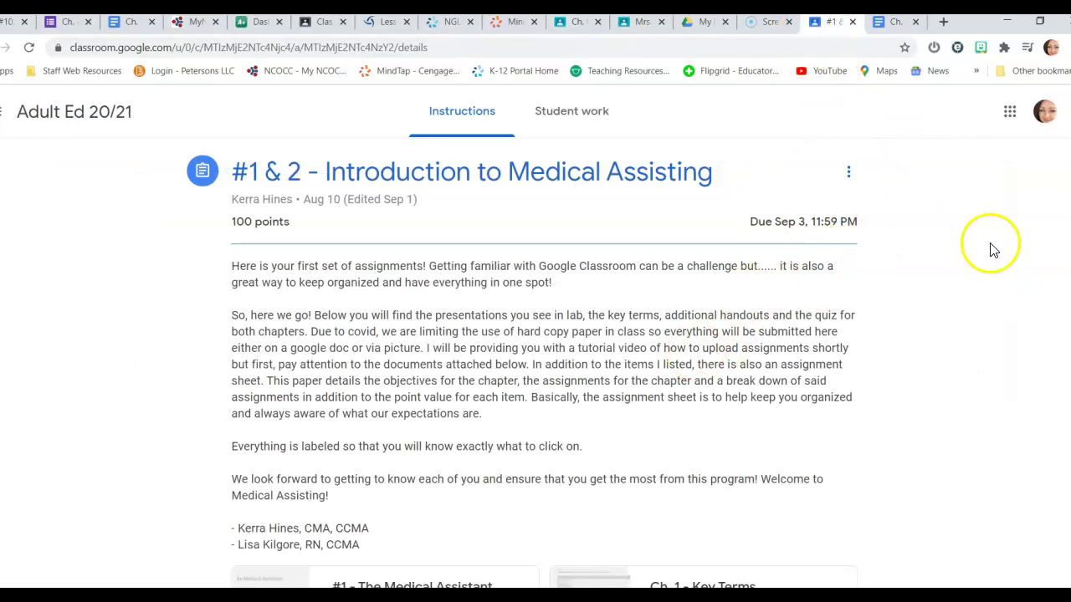
{"action": "scroll", "coordinate": [869, 269], "scroll_direction": "down", "scroll_amount": 3}
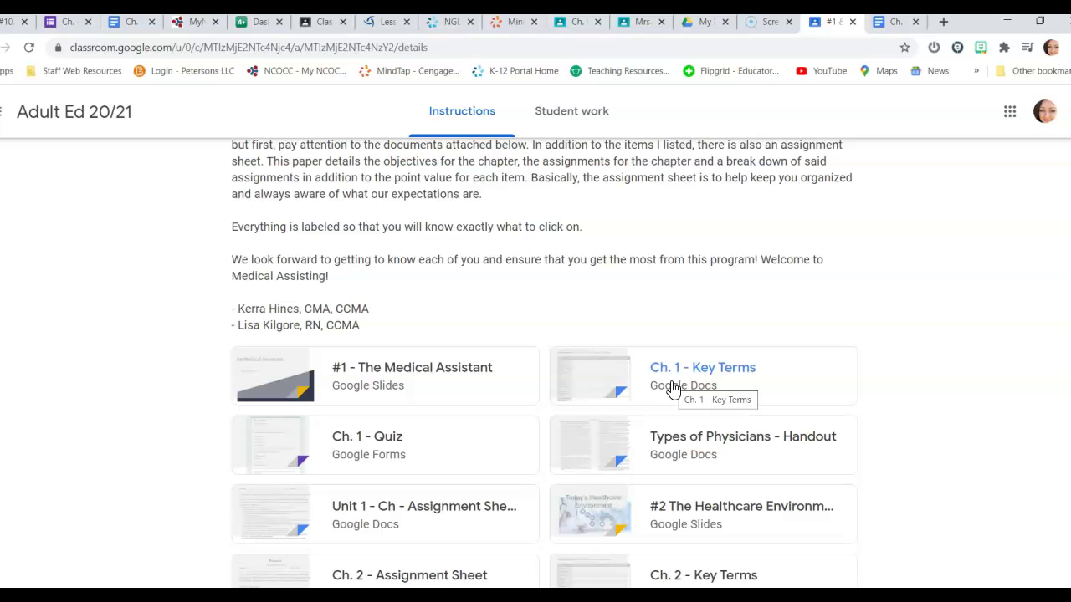
{"action": "scroll", "coordinate": [674, 368], "scroll_direction": "up", "scroll_amount": 3}
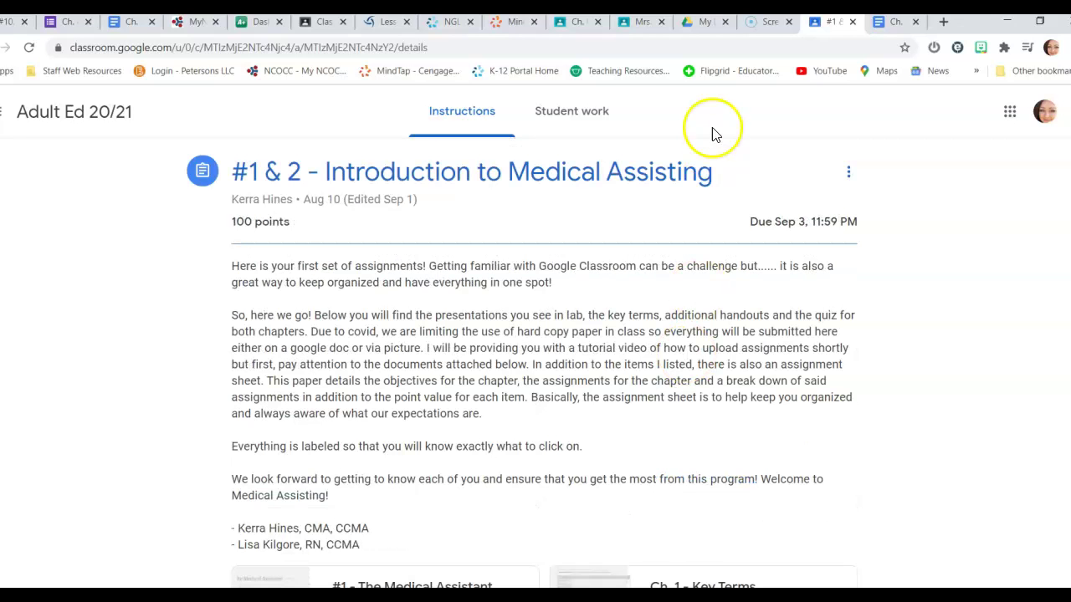
- Examine the Google Drive file picker for the Ch. 00 assignment without attaching anything, and return to the Introduction to Medical Assisting instructions
{"action": "left_click", "coordinate": [578, 22]}
{"action": "left_click", "coordinate": [908, 219]}
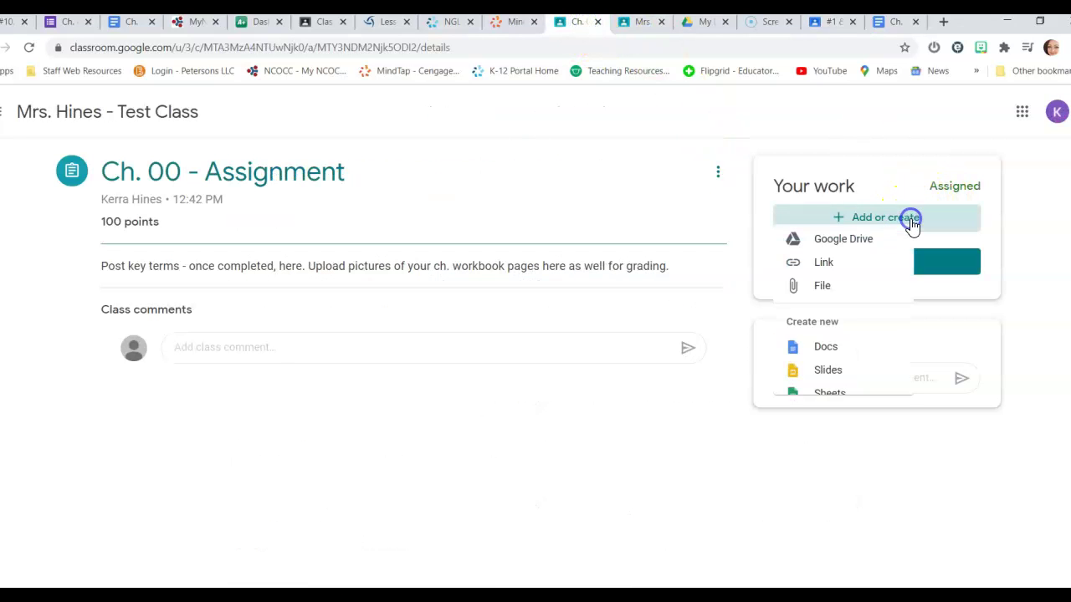
{"action": "left_click", "coordinate": [854, 259]}
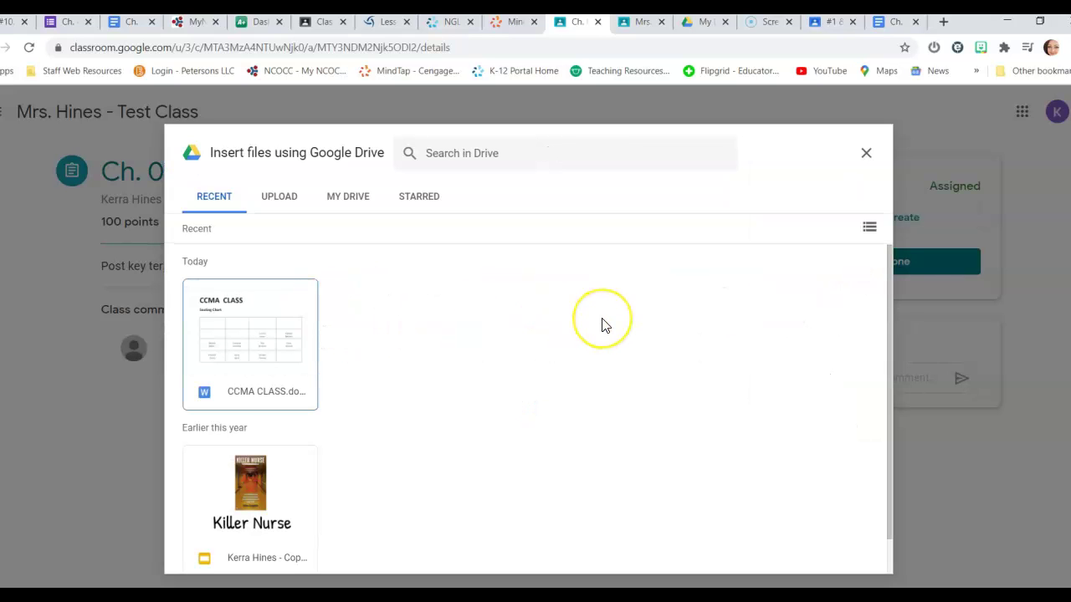
{"action": "left_click", "coordinate": [866, 159]}
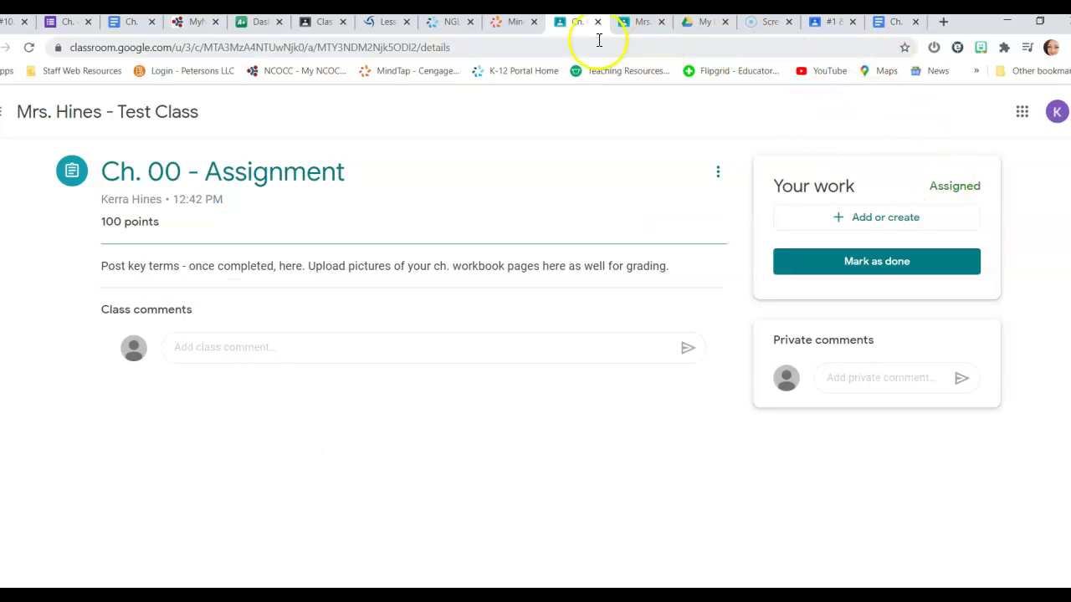
{"action": "left_click", "coordinate": [837, 23]}
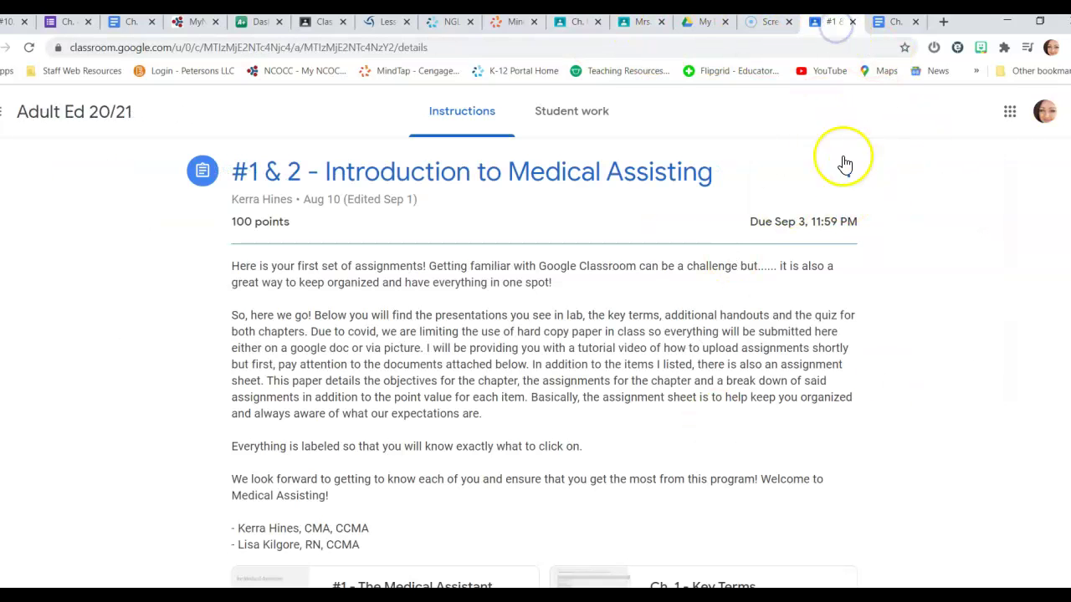